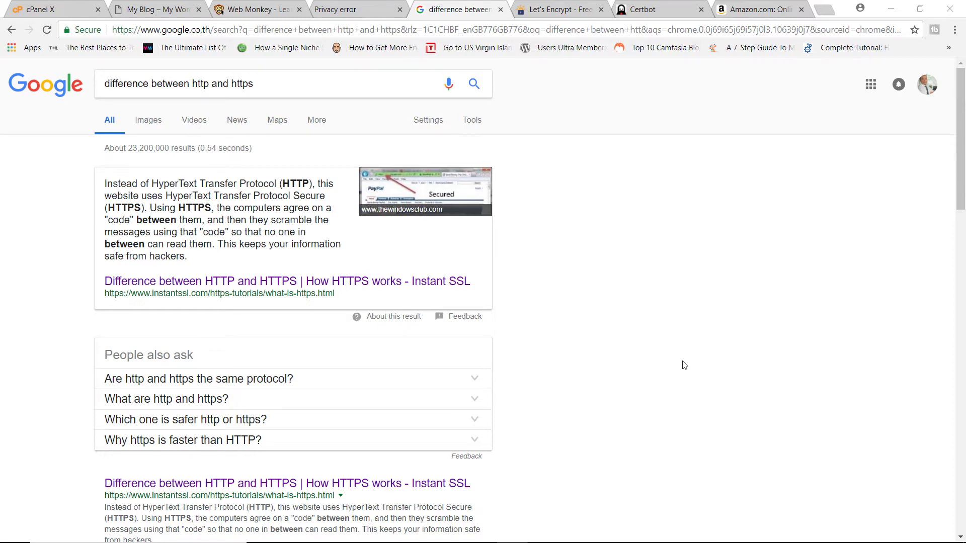
{"action": "left_click", "coordinate": [747, 12]}
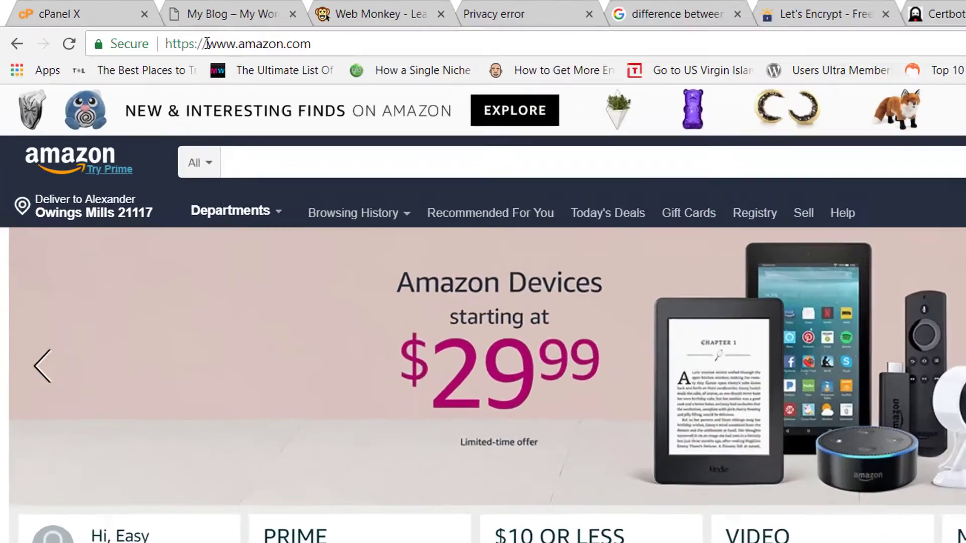
{"action": "left_click_drag", "start_coordinate": [143, 32], "coordinate": [119, 32]}
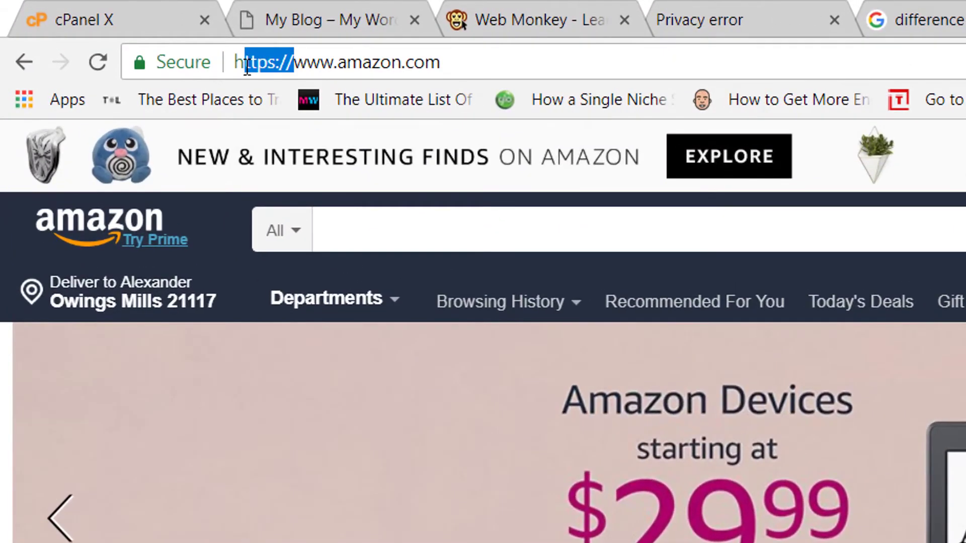
{"action": "left_click_drag", "start_coordinate": [242, 68], "coordinate": [280, 67]}
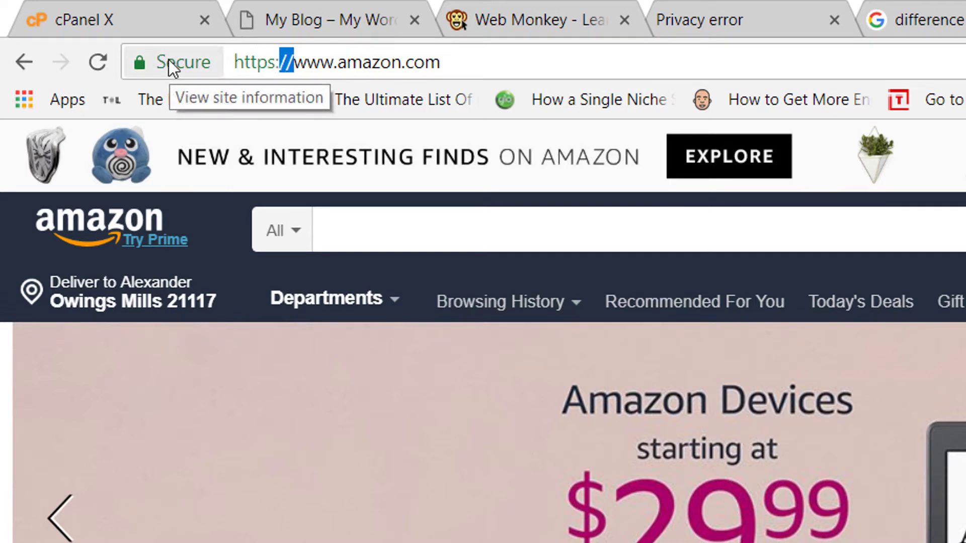
Compare the address security indicators of the My Blog site, its https privacy-error page and the Web Monkey site
{"action": "left_click", "coordinate": [355, 22]}
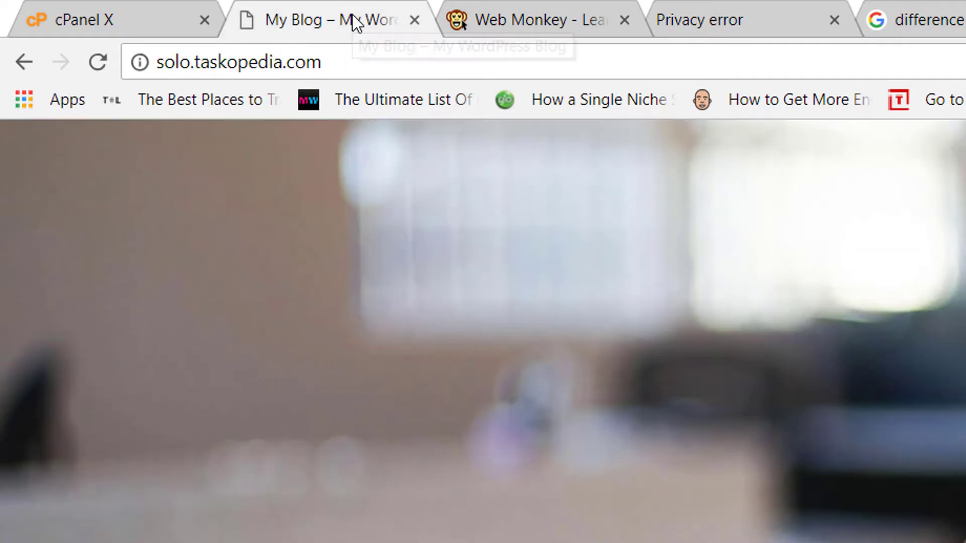
{"action": "left_click", "coordinate": [687, 6]}
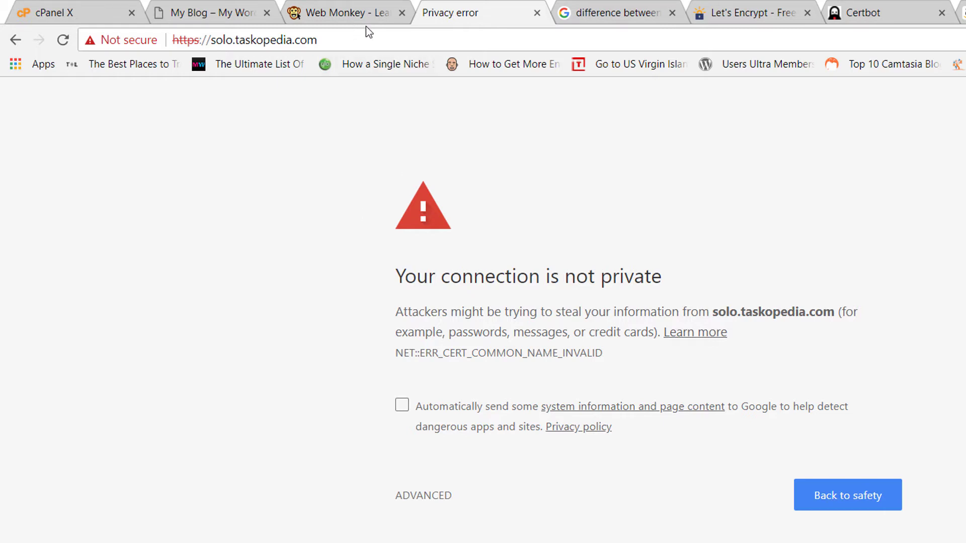
{"action": "left_click", "coordinate": [358, 14]}
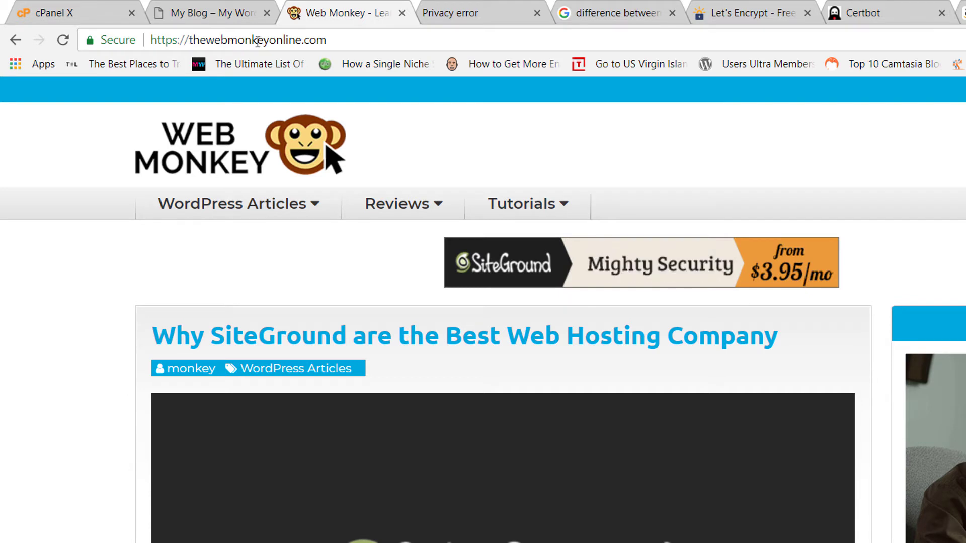
Check the connection information of solo.taskopedia.com against the Web Monkey site, and close the Amazon page
{"action": "left_click", "coordinate": [227, 11]}
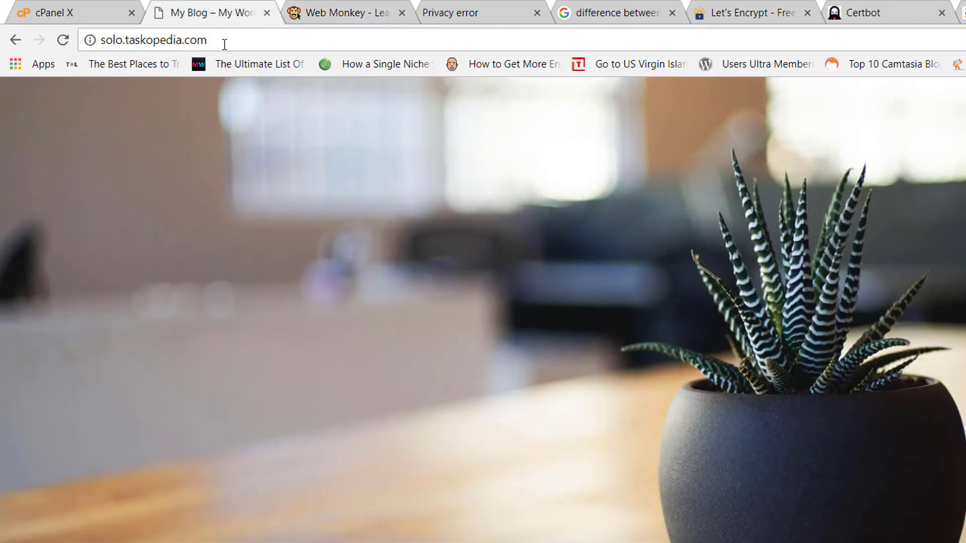
{"action": "left_click", "coordinate": [90, 40]}
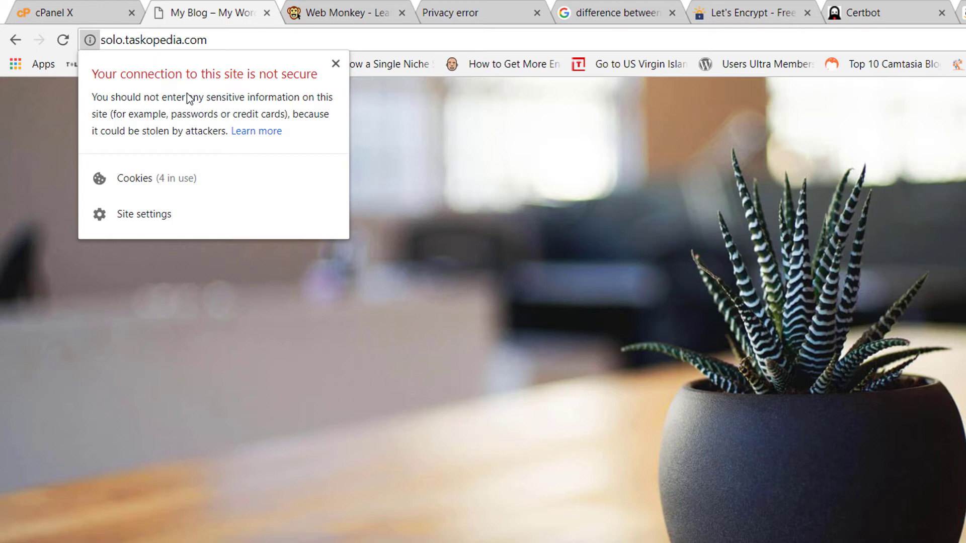
{"action": "left_click", "coordinate": [308, 8]}
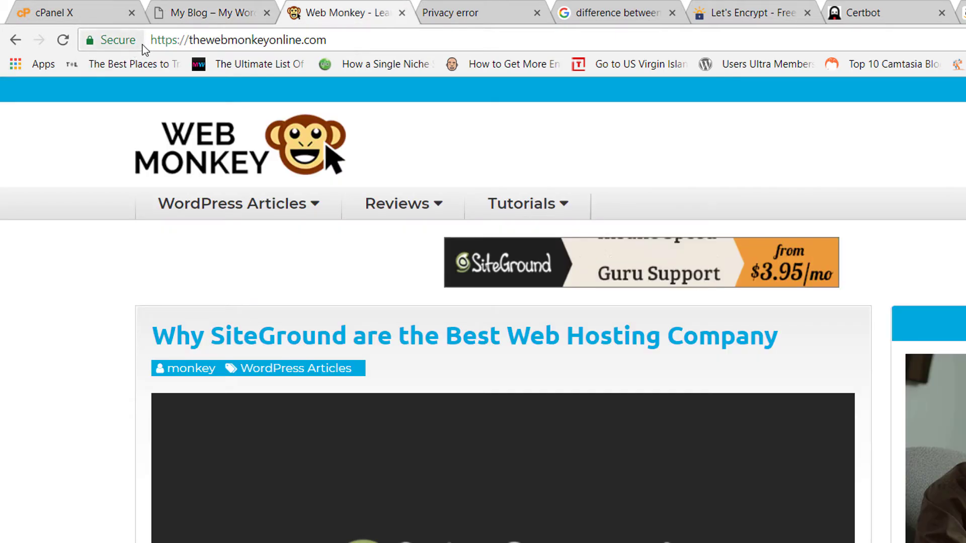
{"action": "left_click", "coordinate": [211, 8]}
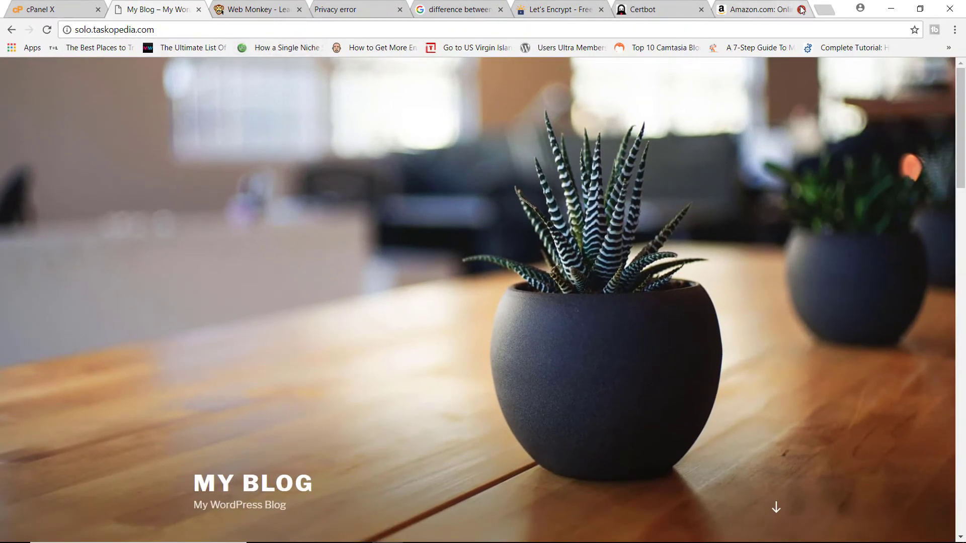
{"action": "left_click", "coordinate": [800, 9]}
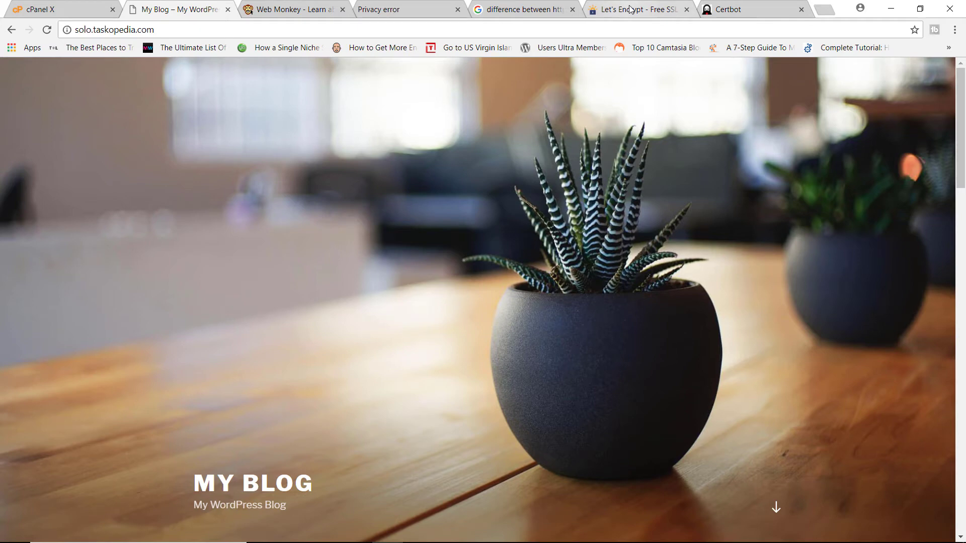
View the Let's Encrypt homepage and locate the Let's Encrypt tool in the Security section of cPanel
{"action": "left_click", "coordinate": [593, 10]}
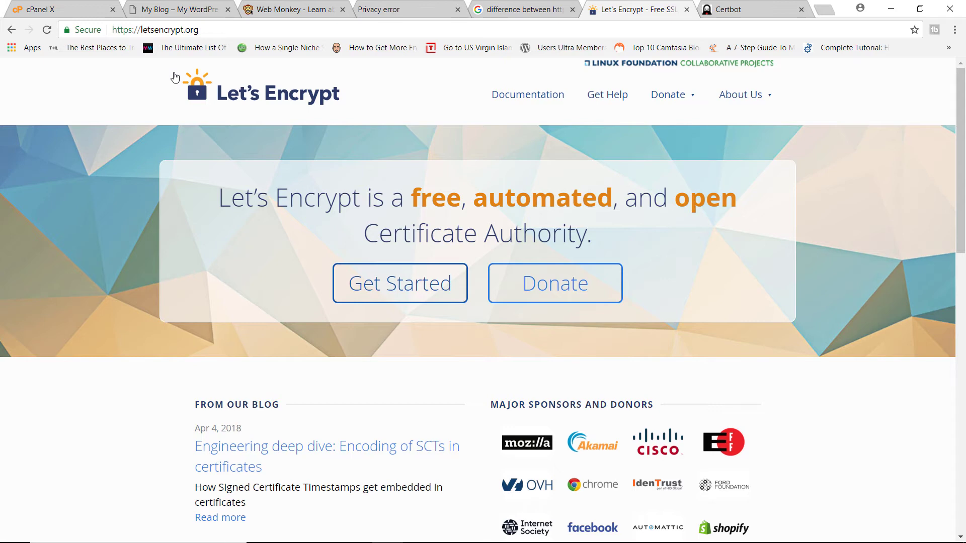
{"action": "left_click", "coordinate": [76, 11]}
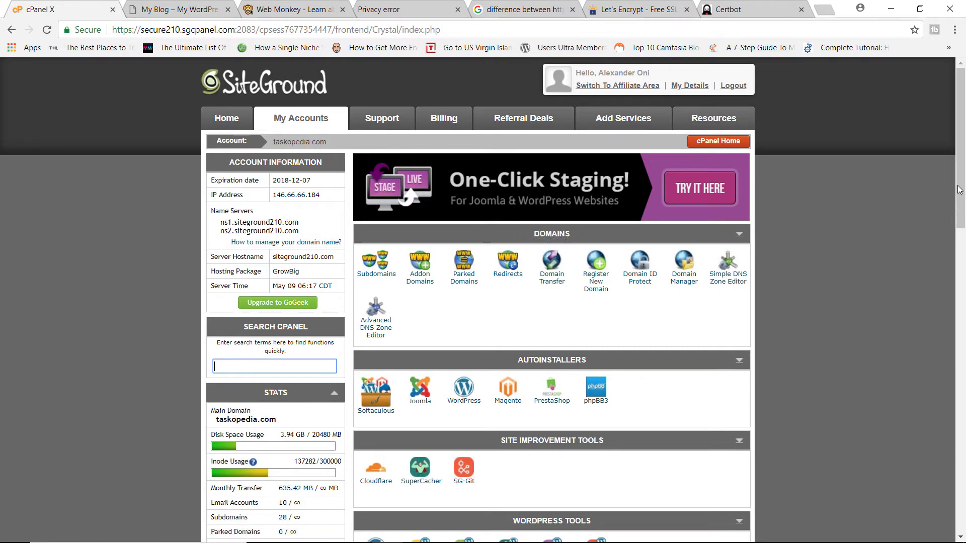
{"action": "left_click_drag", "start_coordinate": [961, 188], "coordinate": [900, 450]}
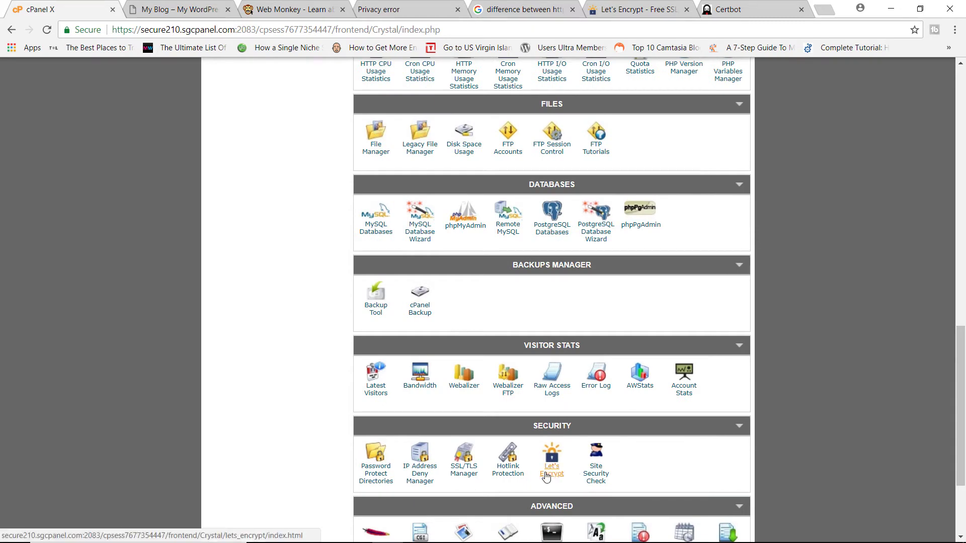
Open the Let's Encrypt Getting Started guide and browse its list of hosting providers that support Let's Encrypt
{"action": "left_click", "coordinate": [635, 13]}
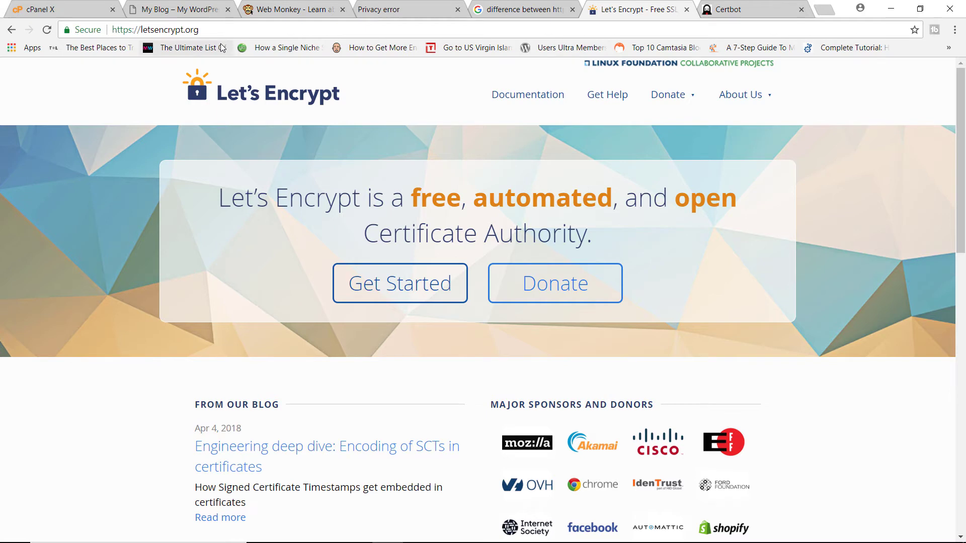
{"action": "left_click", "coordinate": [442, 286]}
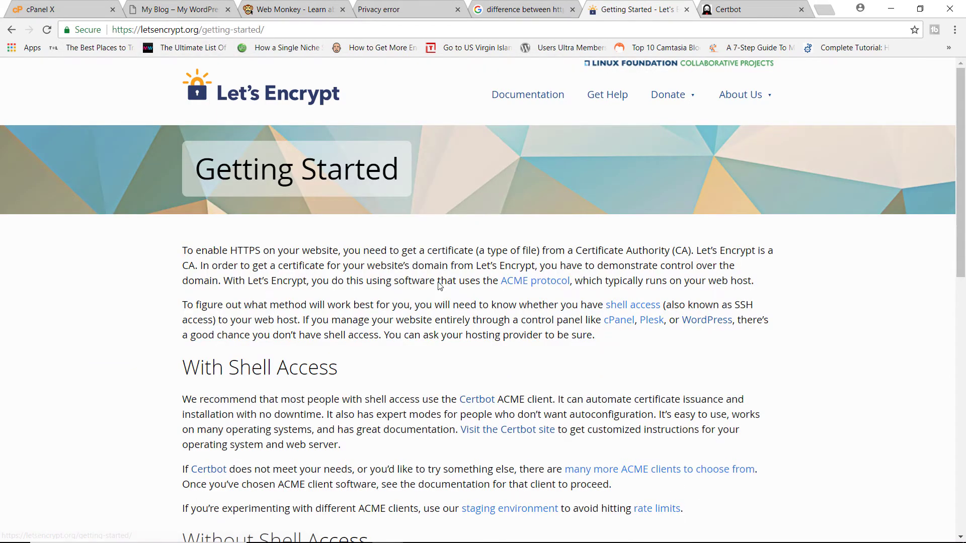
{"action": "left_click_drag", "start_coordinate": [958, 141], "coordinate": [926, 283]}
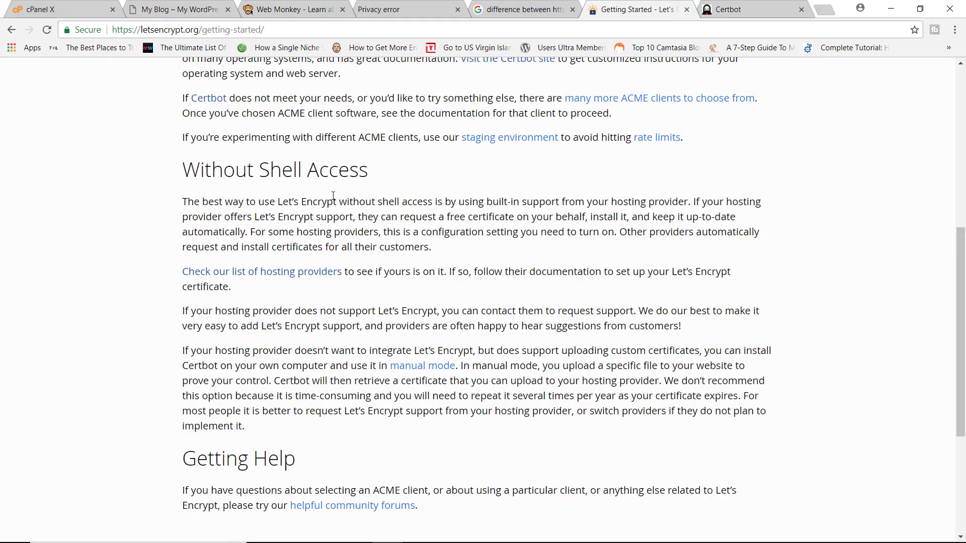
{"action": "left_click", "coordinate": [290, 277]}
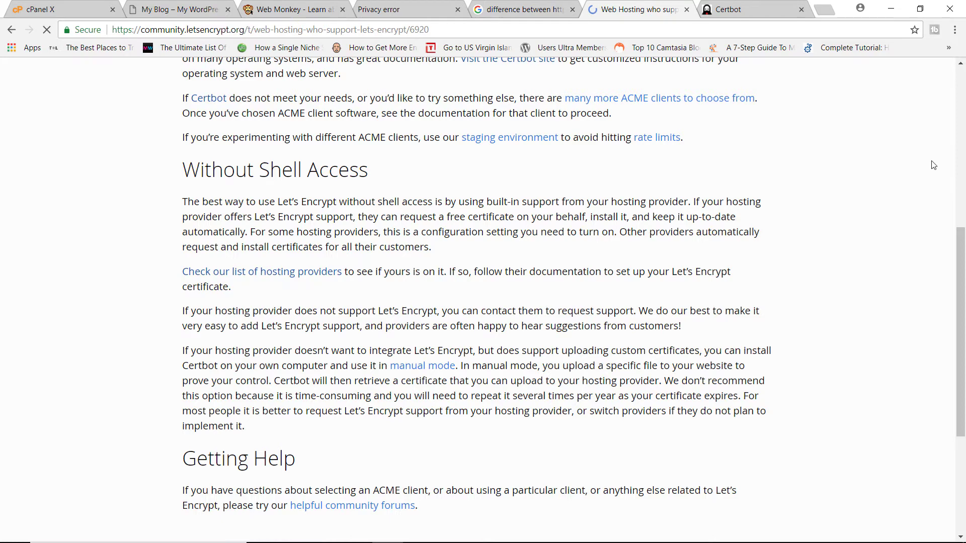
{"action": "scroll", "coordinate": [964, 121], "scroll_direction": "down", "scroll_amount": 15}
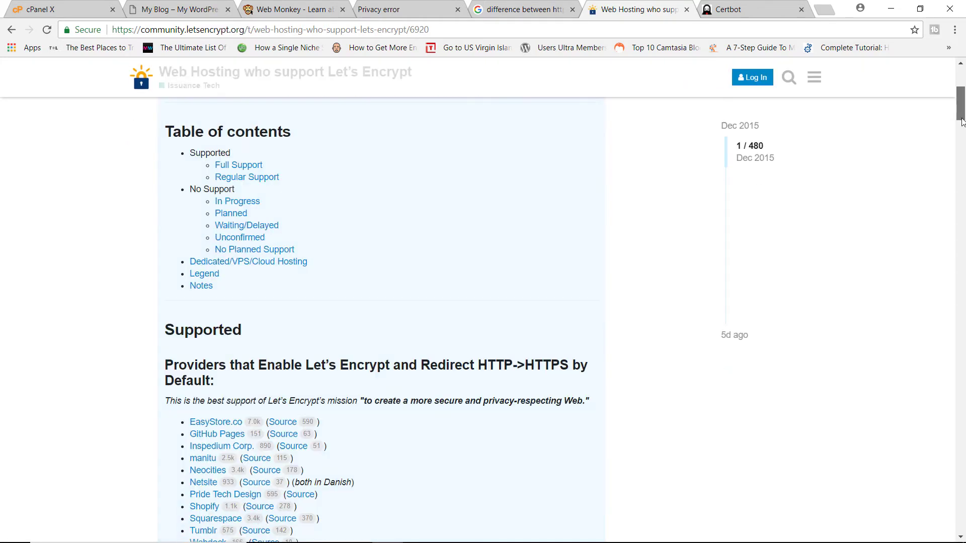
{"action": "left_click_drag", "start_coordinate": [955, 161], "coordinate": [951, 171]}
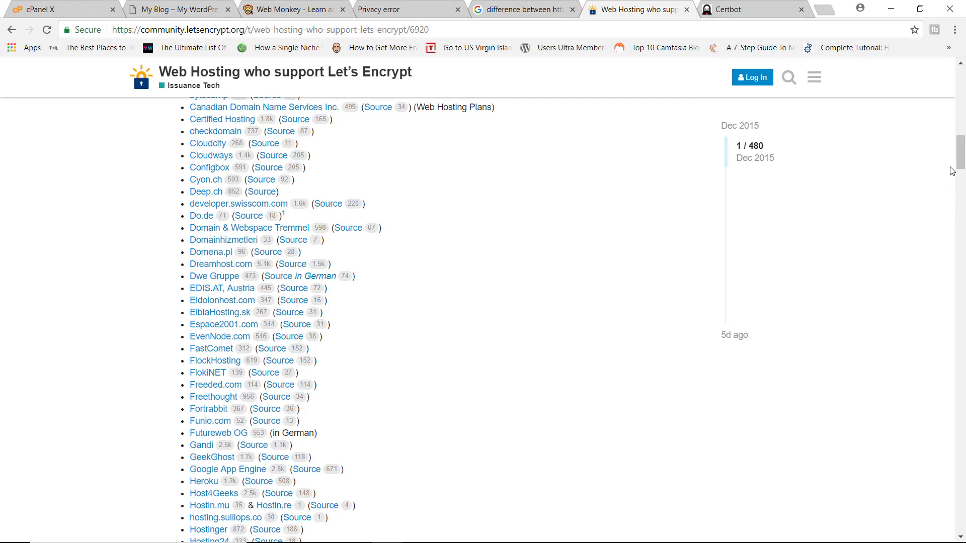
{"action": "left_click_drag", "start_coordinate": [962, 156], "coordinate": [964, 149]}
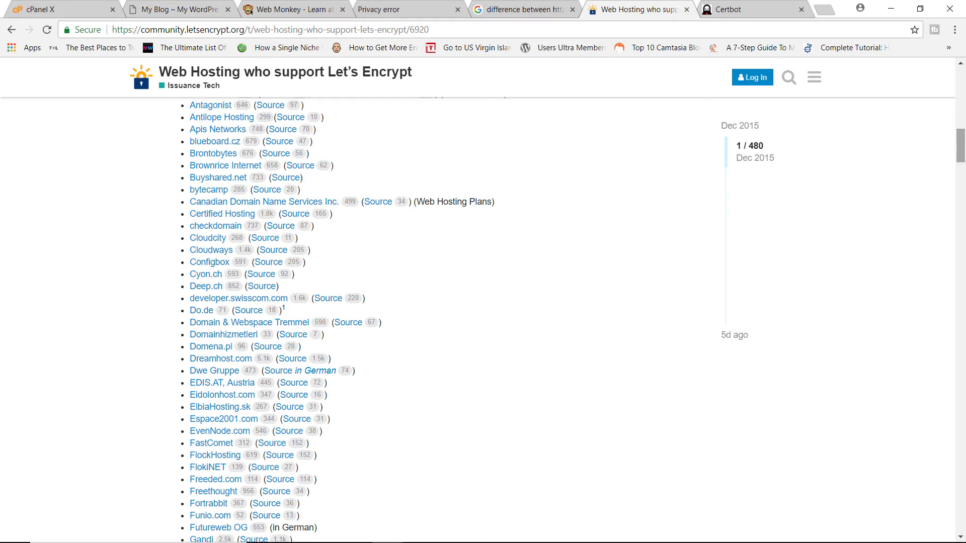
Return to the SiteGround cPanel and open the Let's Encrypt tool from its Security section
{"action": "left_click", "coordinate": [42, 8]}
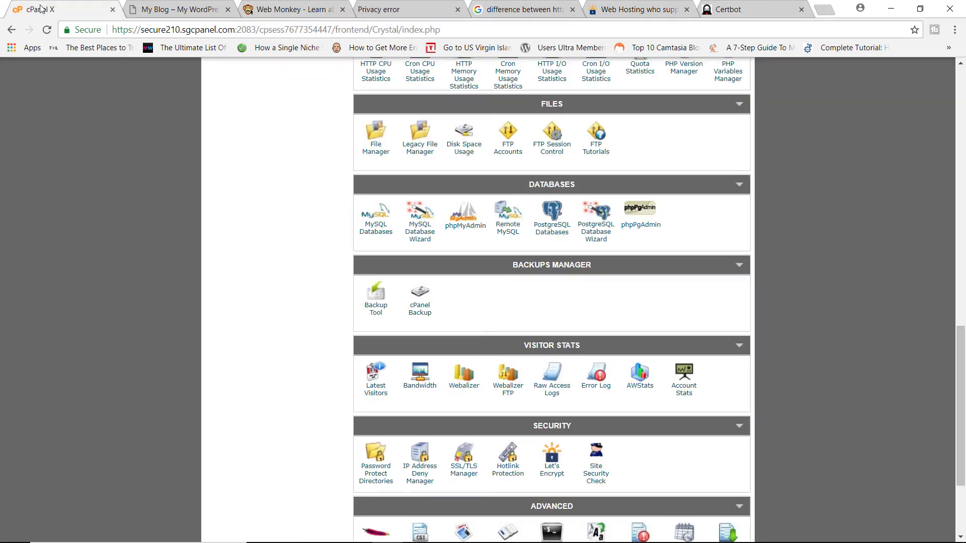
{"action": "left_click_drag", "start_coordinate": [961, 367], "coordinate": [965, 152]}
{"action": "scroll", "coordinate": [964, 245], "scroll_direction": "up", "scroll_amount": 2}
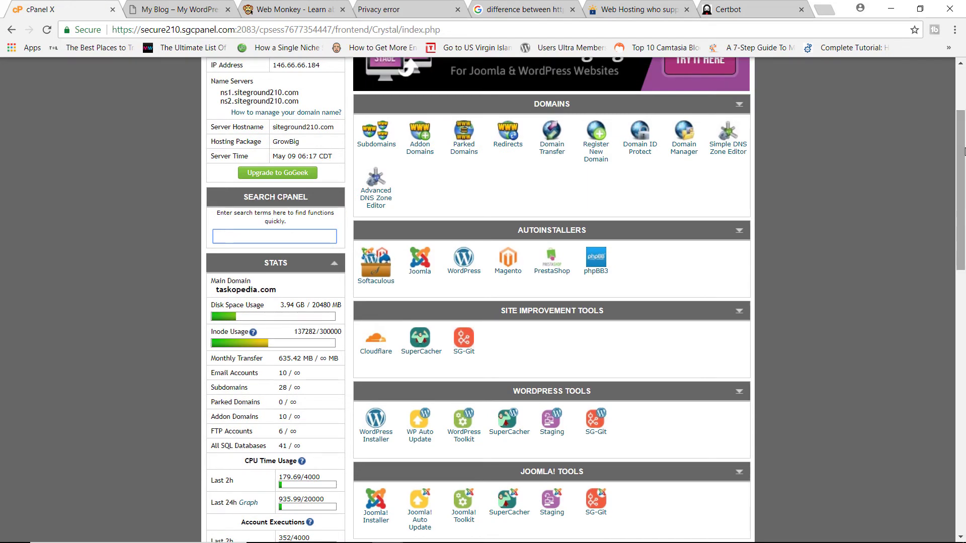
{"action": "left_click_drag", "start_coordinate": [965, 151], "coordinate": [941, 351]}
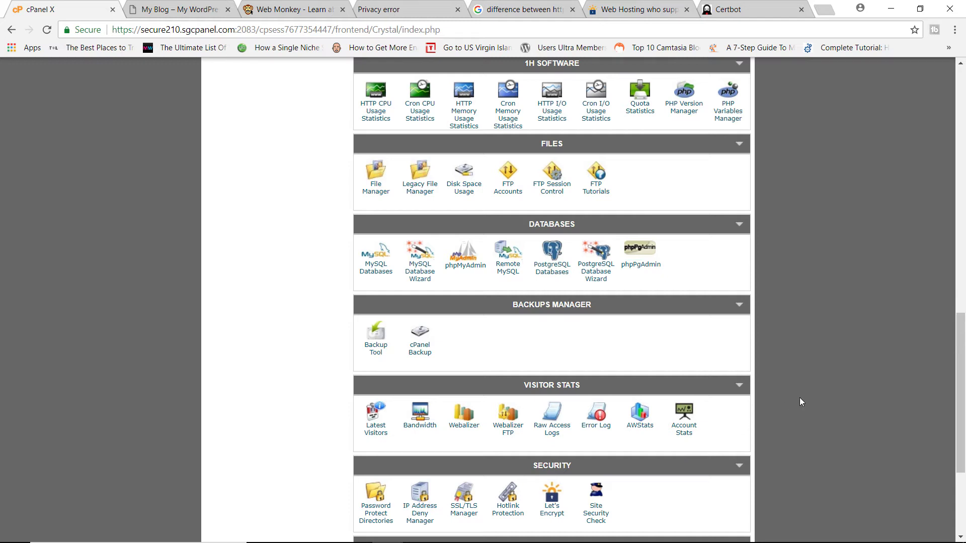
{"action": "left_click_drag", "start_coordinate": [959, 336], "coordinate": [958, 370]}
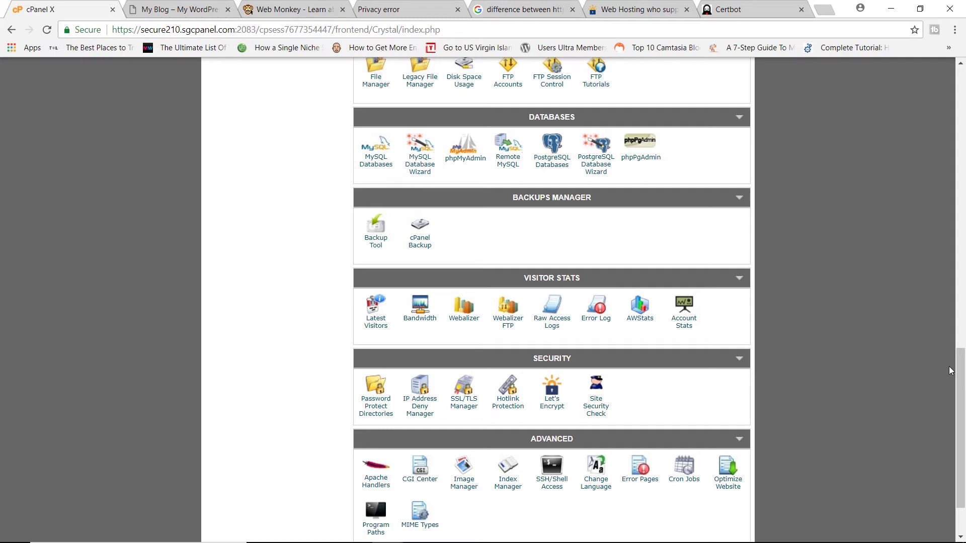
{"action": "left_click_drag", "start_coordinate": [959, 370], "coordinate": [919, 383]}
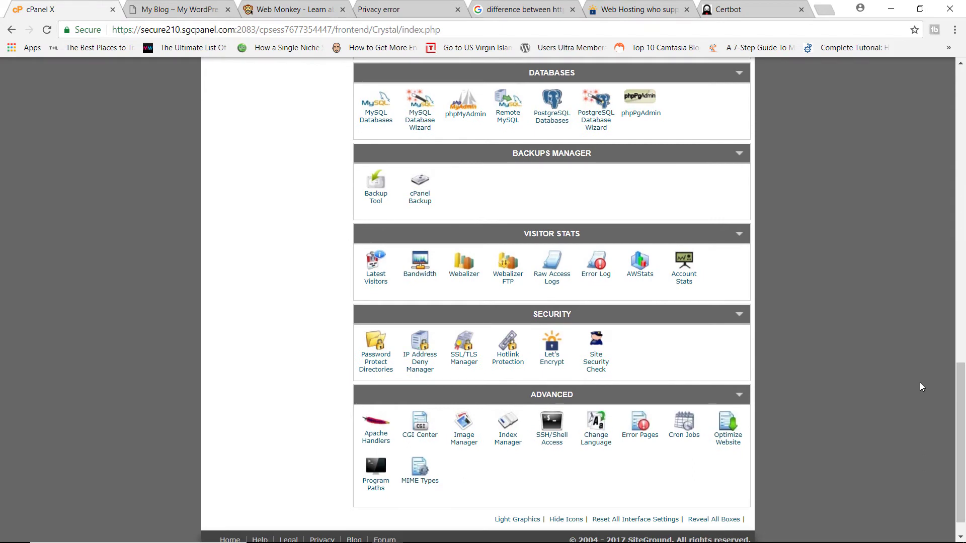
{"action": "left_click", "coordinate": [555, 366]}
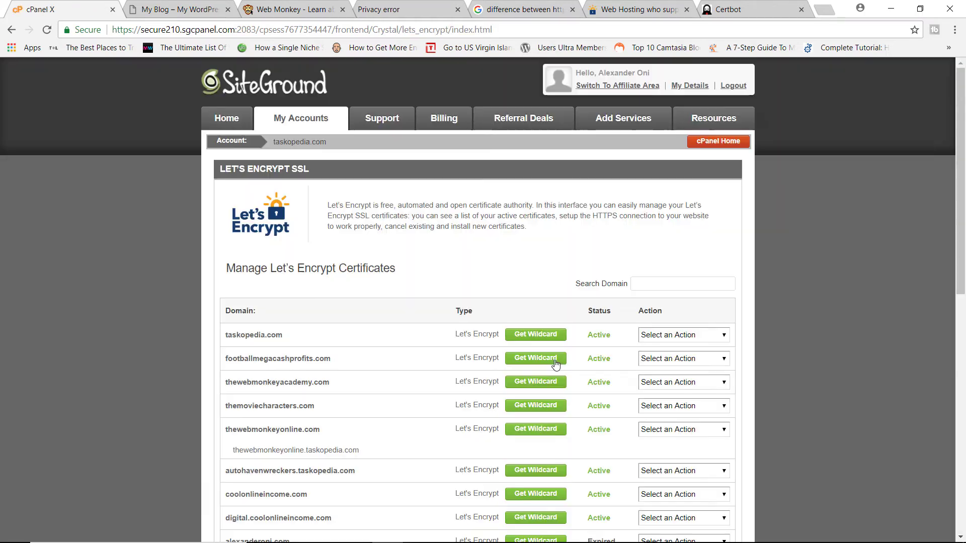
Install a new Let's Encrypt certificate for solo.taskopedia.com using the Let's Encrypt SSL type
{"action": "left_click_drag", "start_coordinate": [960, 128], "coordinate": [944, 228]}
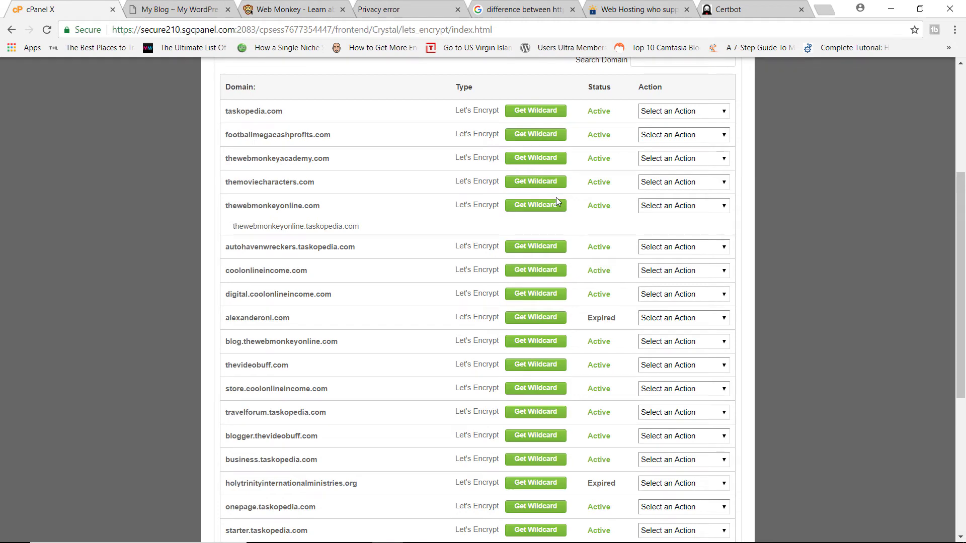
{"action": "left_click_drag", "start_coordinate": [957, 185], "coordinate": [929, 322]}
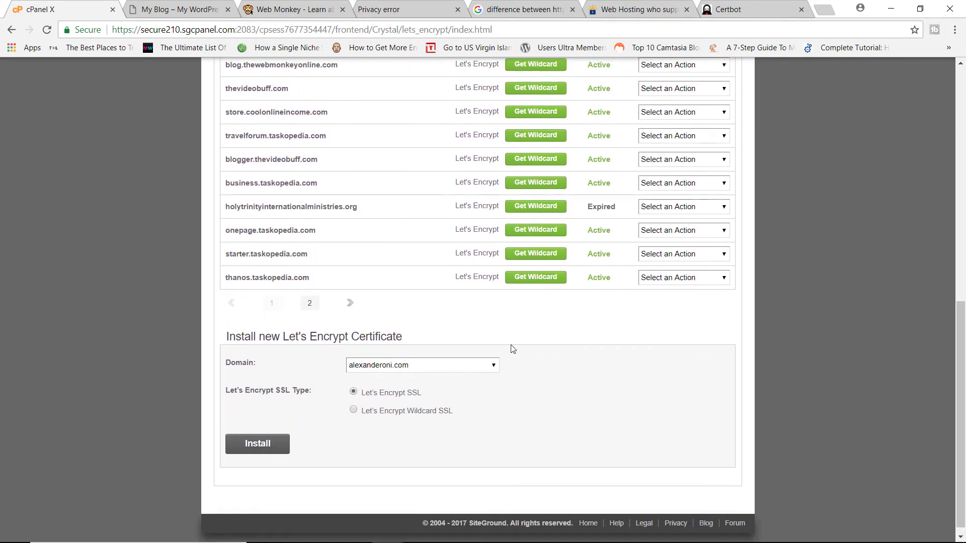
{"action": "left_click", "coordinate": [436, 372]}
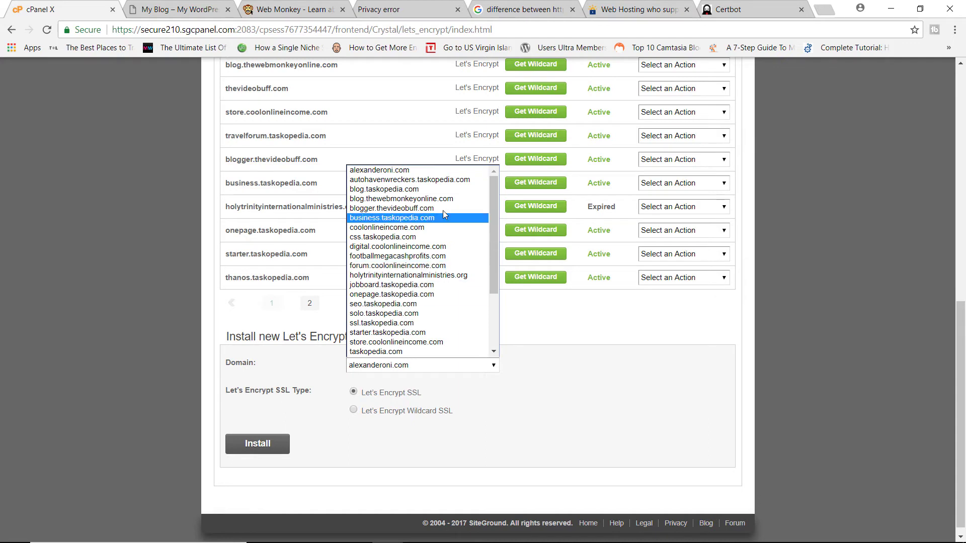
{"action": "left_click_drag", "start_coordinate": [490, 202], "coordinate": [487, 232]}
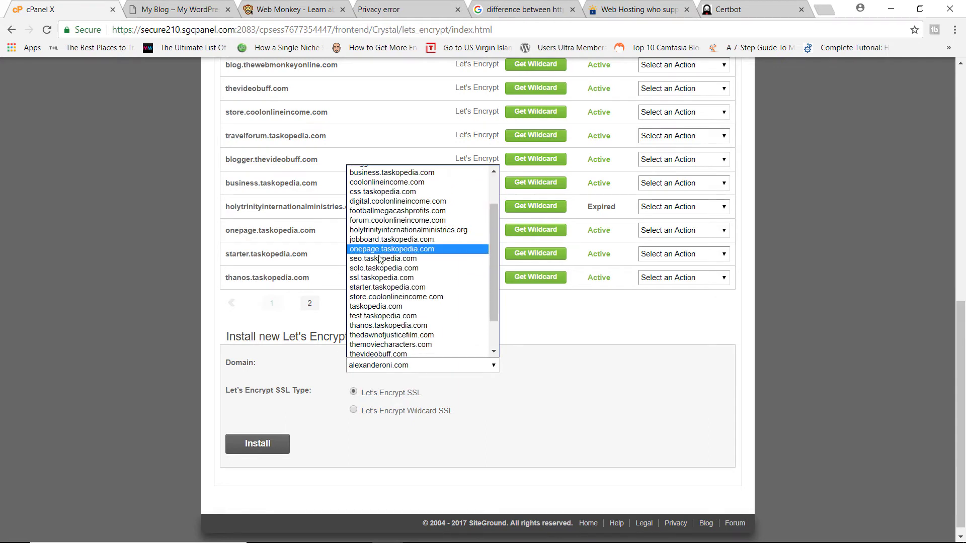
{"action": "left_click", "coordinate": [366, 269]}
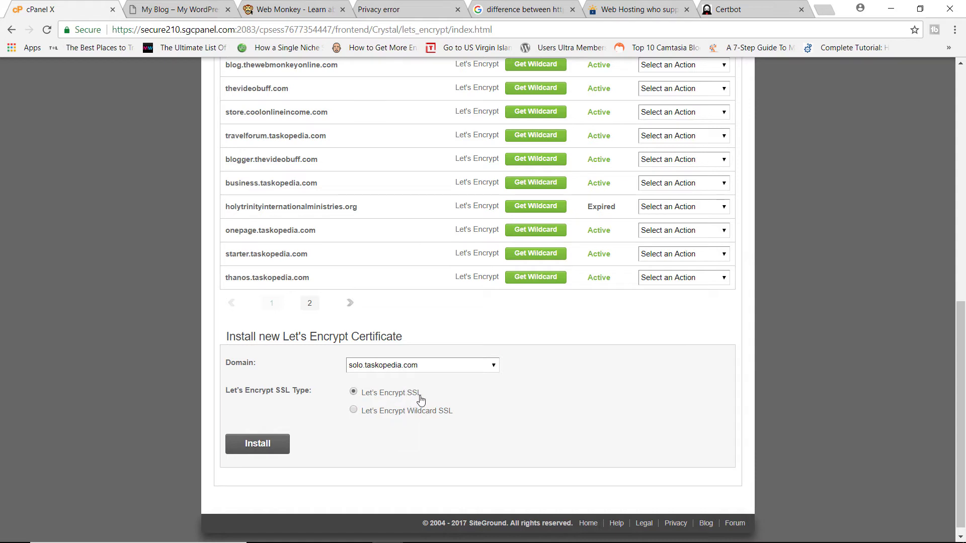
{"action": "left_click", "coordinate": [258, 445]}
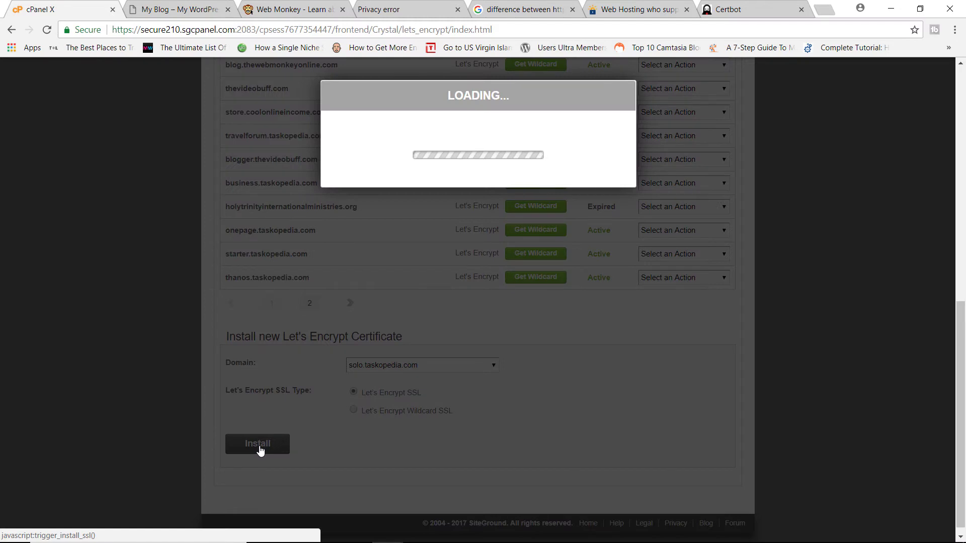
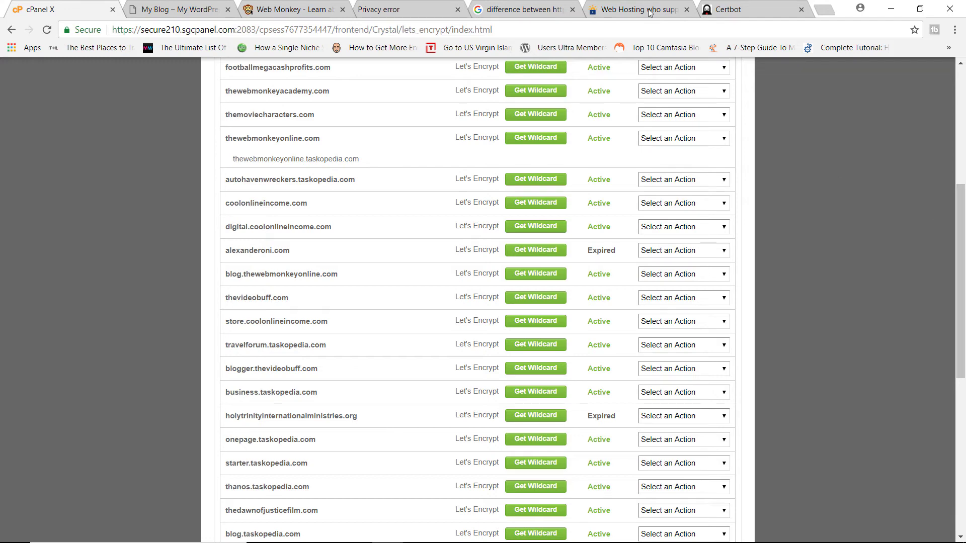
Open the Certbot website and display its instructions for Apache software on a Web Hosting Service system
{"action": "left_click", "coordinate": [727, 9]}
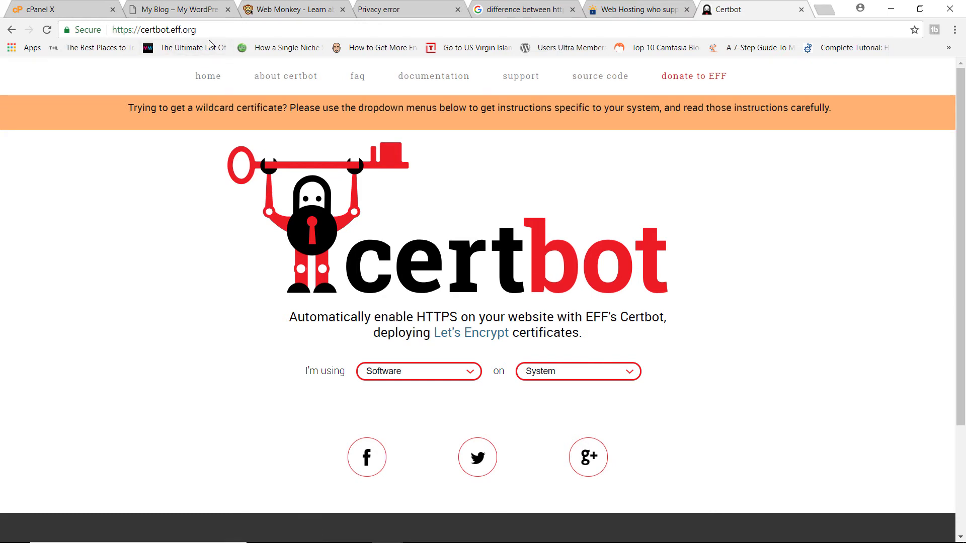
{"action": "scroll", "coordinate": [961, 124], "scroll_direction": "down", "scroll_amount": 2}
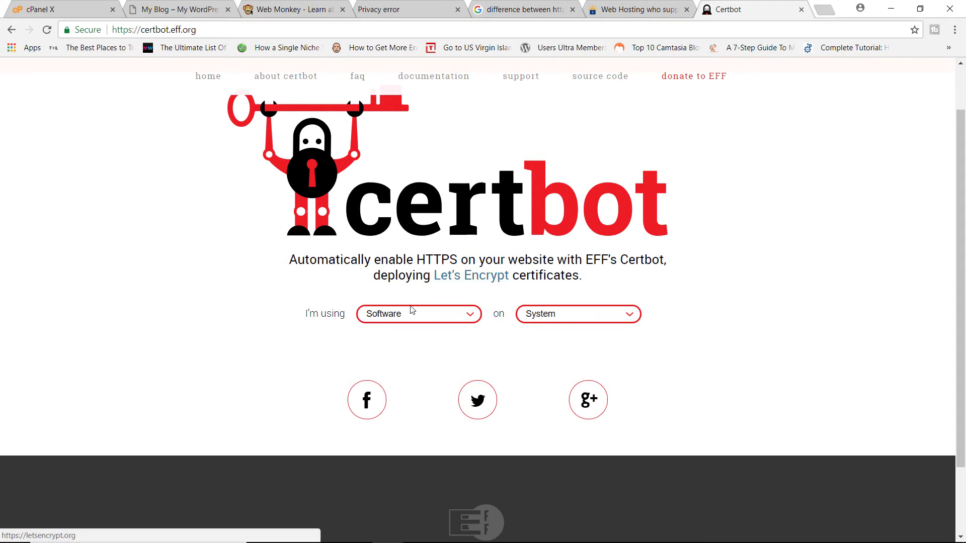
{"action": "left_click", "coordinate": [453, 319]}
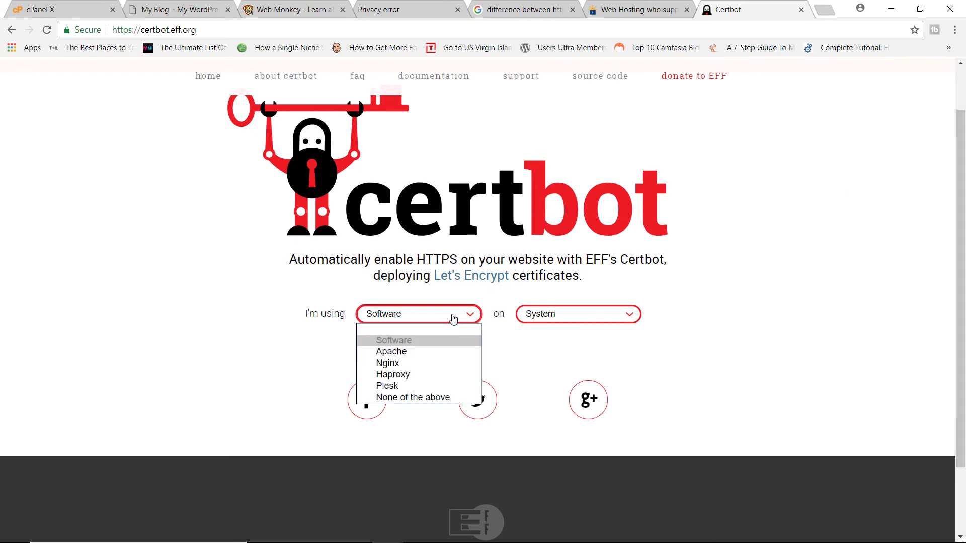
{"action": "left_click", "coordinate": [406, 354]}
{"action": "left_click", "coordinate": [563, 317]}
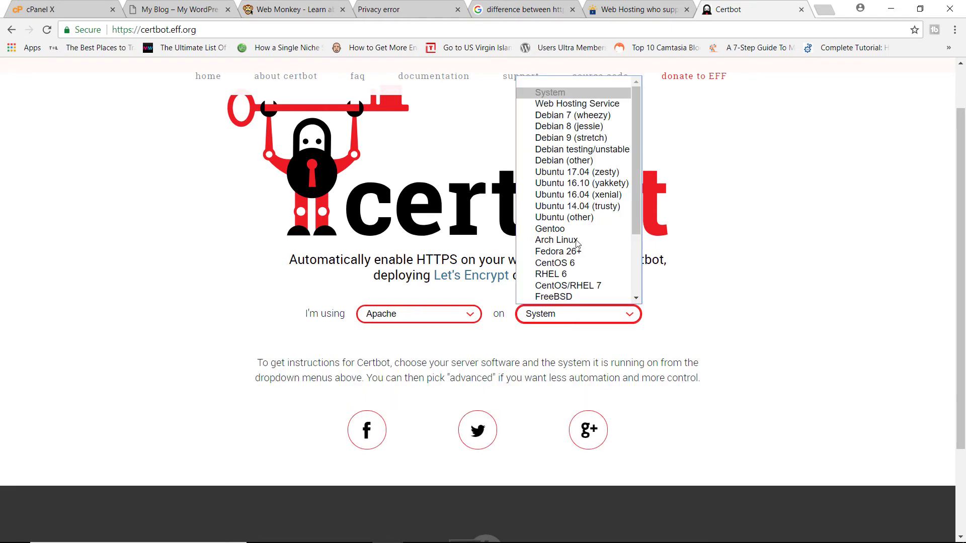
{"action": "left_click", "coordinate": [617, 105]}
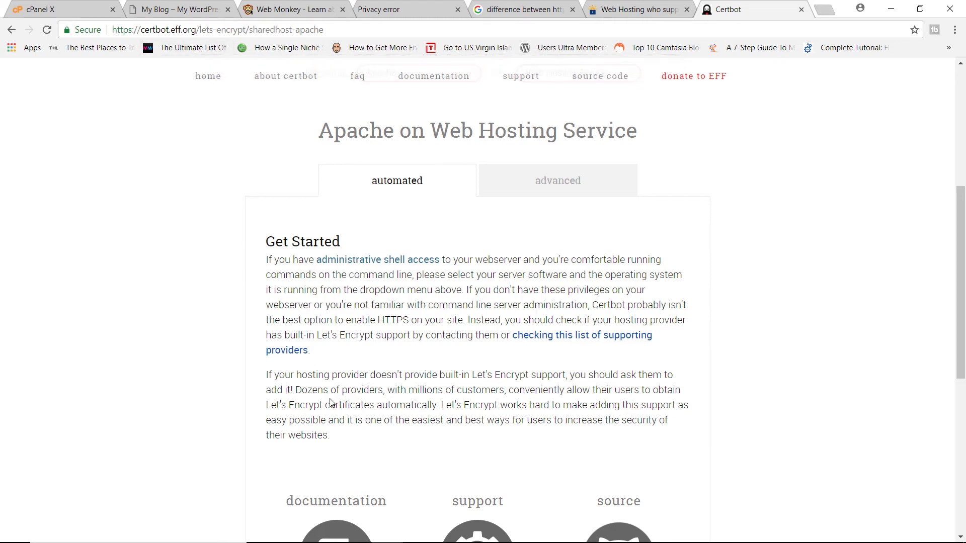
Read the Certbot guidance for hosting providers without built-in Let's Encrypt support and return to the start of the page
{"action": "left_click_drag", "start_coordinate": [332, 438], "coordinate": [267, 379]}
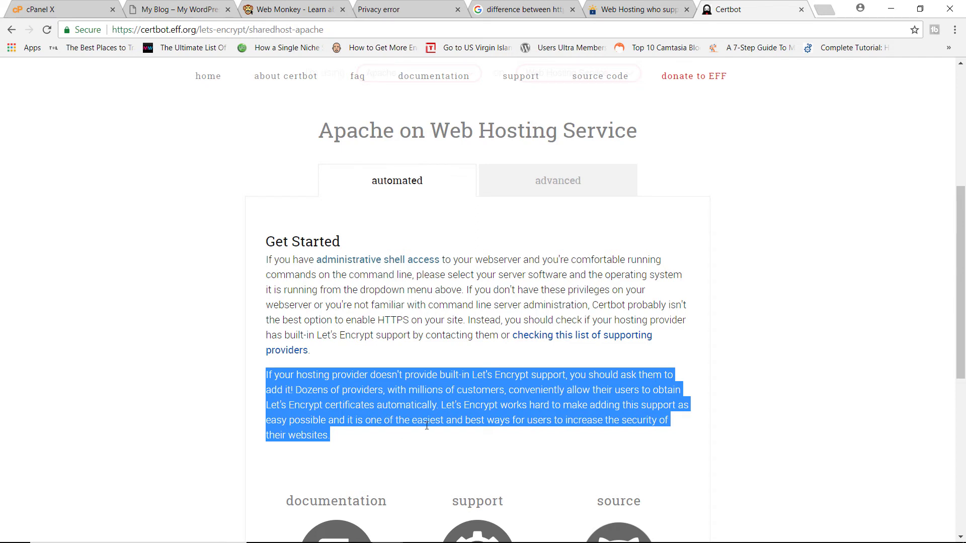
{"action": "left_click", "coordinate": [780, 328]}
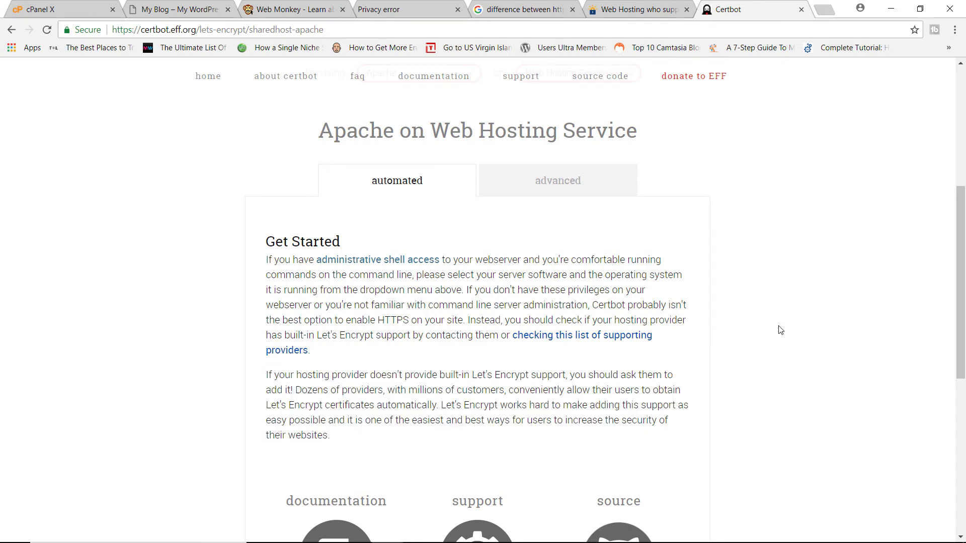
{"action": "scroll", "coordinate": [964, 261], "scroll_direction": "up", "scroll_amount": 6}
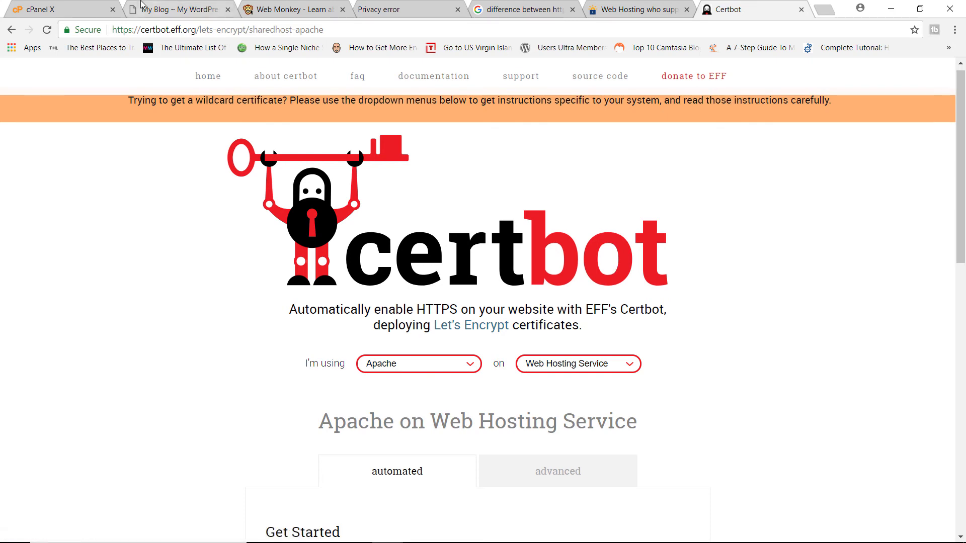
{"action": "left_click", "coordinate": [85, 8]}
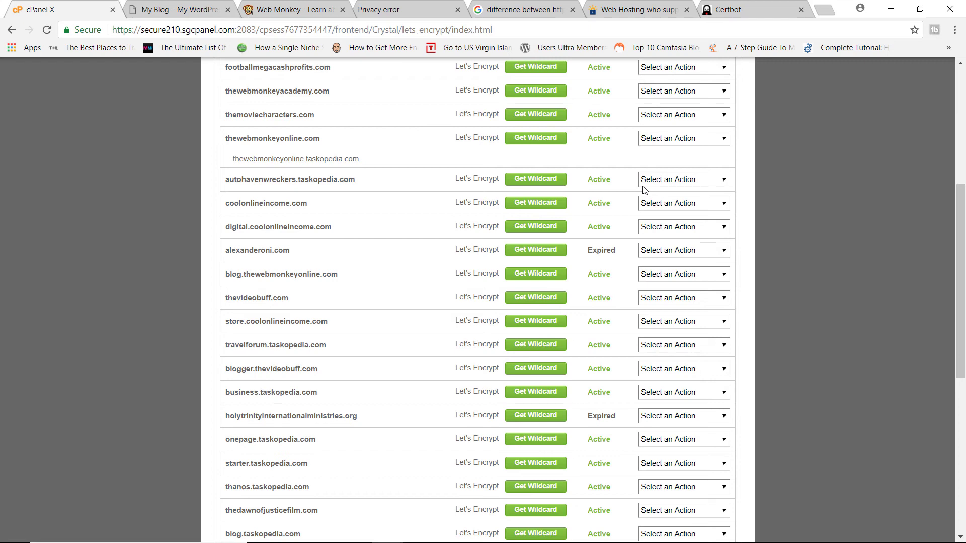
{"action": "left_click_drag", "start_coordinate": [959, 246], "coordinate": [959, 154]}
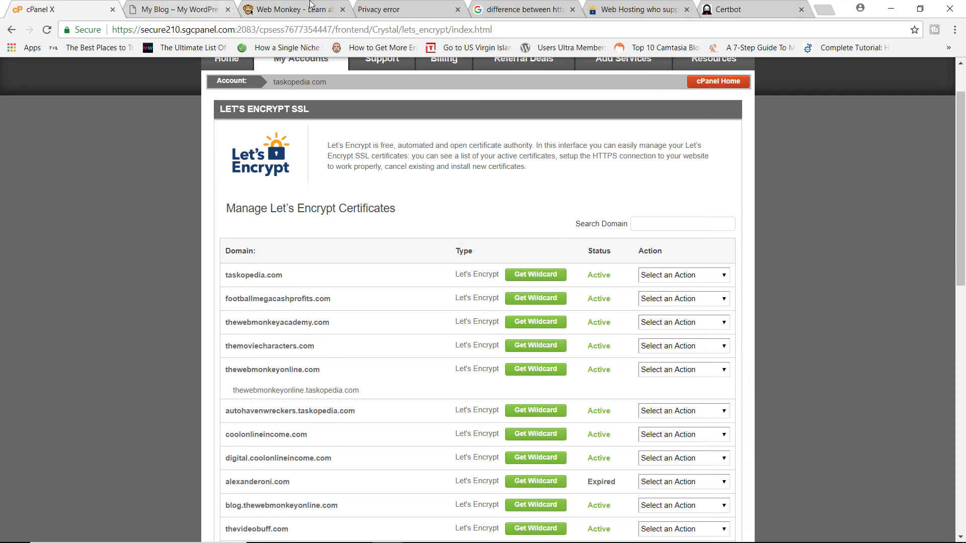
{"action": "left_click", "coordinate": [399, 7]}
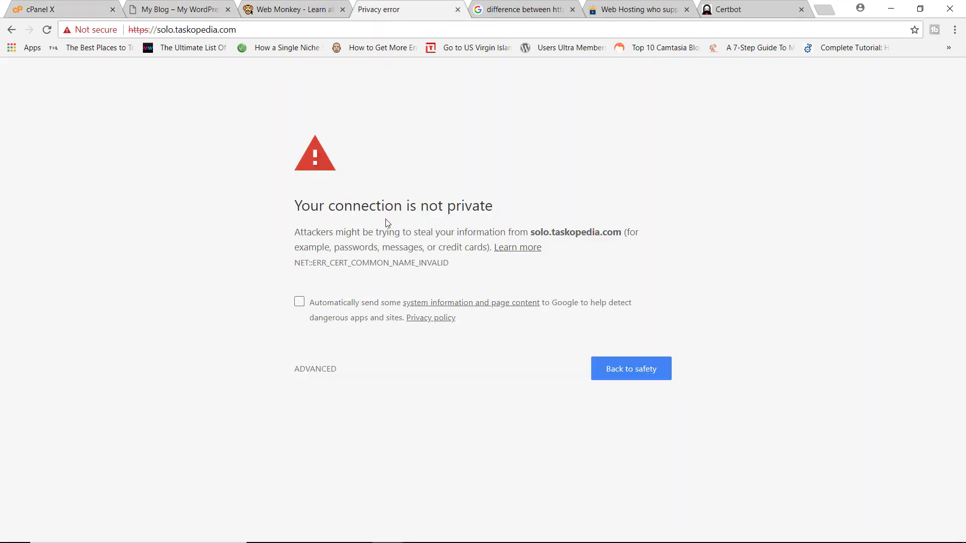
{"action": "left_click", "coordinate": [47, 30]}
{"action": "left_click", "coordinate": [47, 30]}
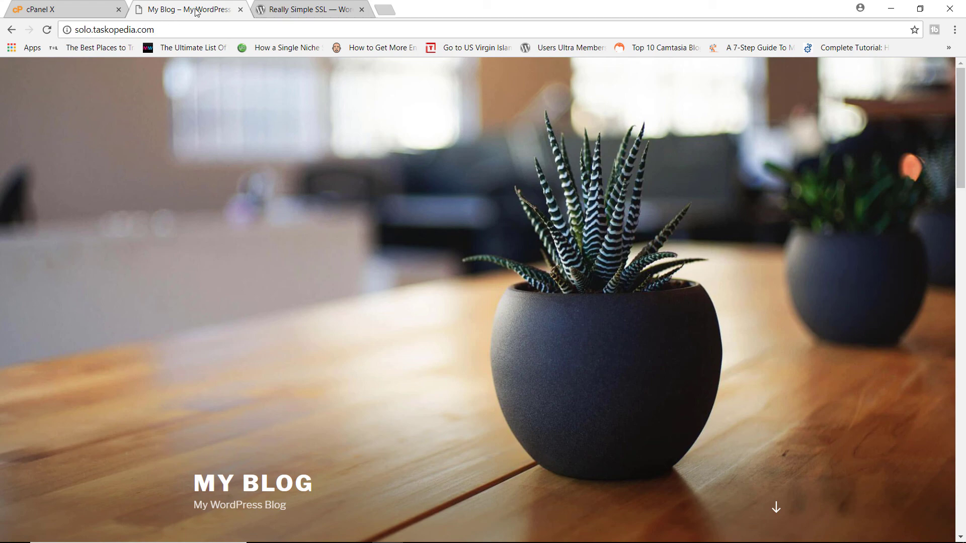
Open the Really Simple SSL plugin page on WordPress.org and read its description and setup steps
{"action": "left_click", "coordinate": [275, 8]}
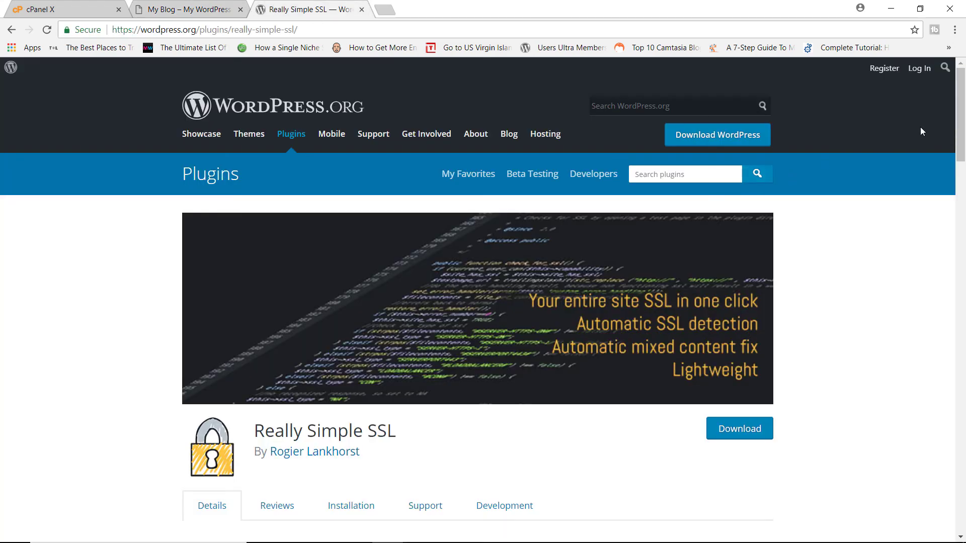
{"action": "left_click_drag", "start_coordinate": [959, 123], "coordinate": [941, 211]}
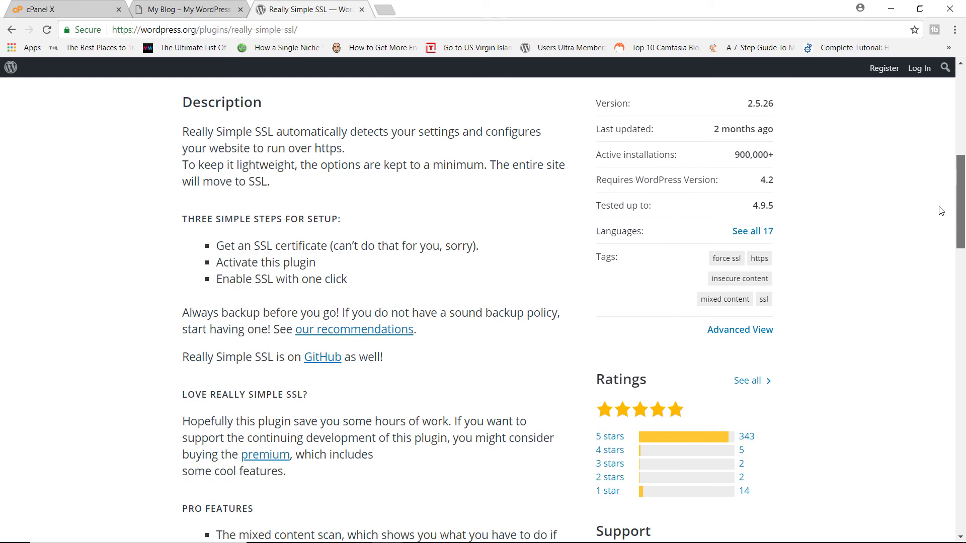
{"action": "scroll", "coordinate": [941, 211], "scroll_direction": "up", "scroll_amount": 7}
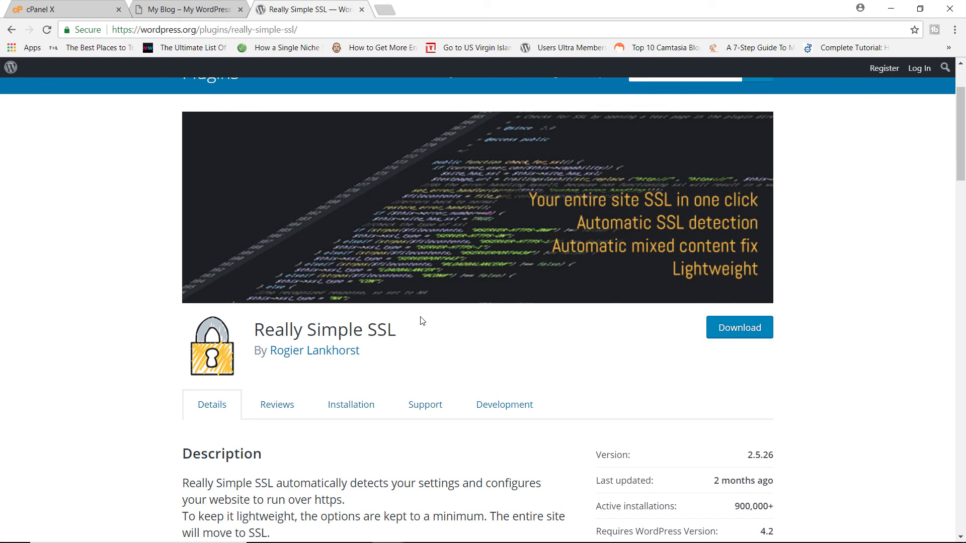
Switch back to the solo.taskopedia.com blog and reload its homepage to check whether it loads over HTTPS
{"action": "left_click", "coordinate": [190, 10]}
{"action": "left_click", "coordinate": [308, 8]}
{"action": "left_click", "coordinate": [202, 10]}
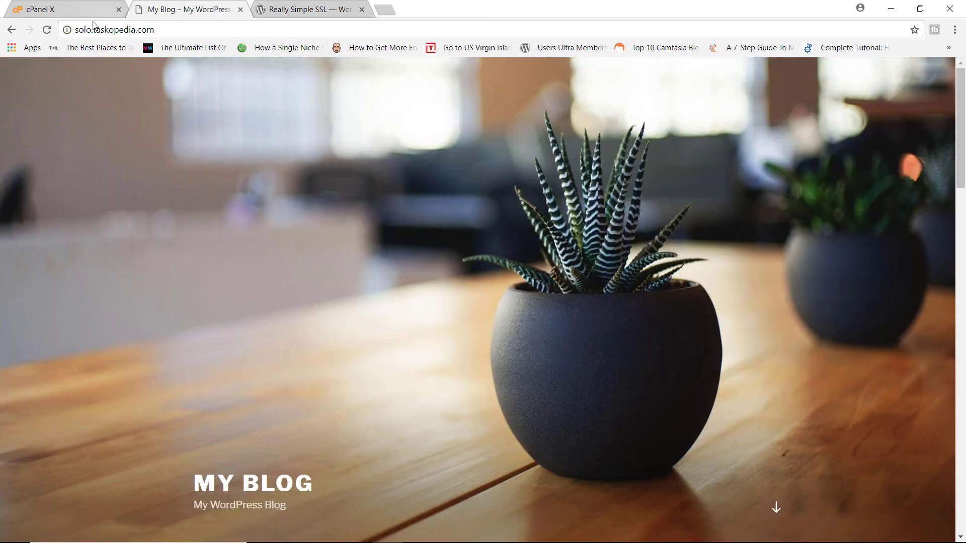
{"action": "left_click", "coordinate": [47, 30]}
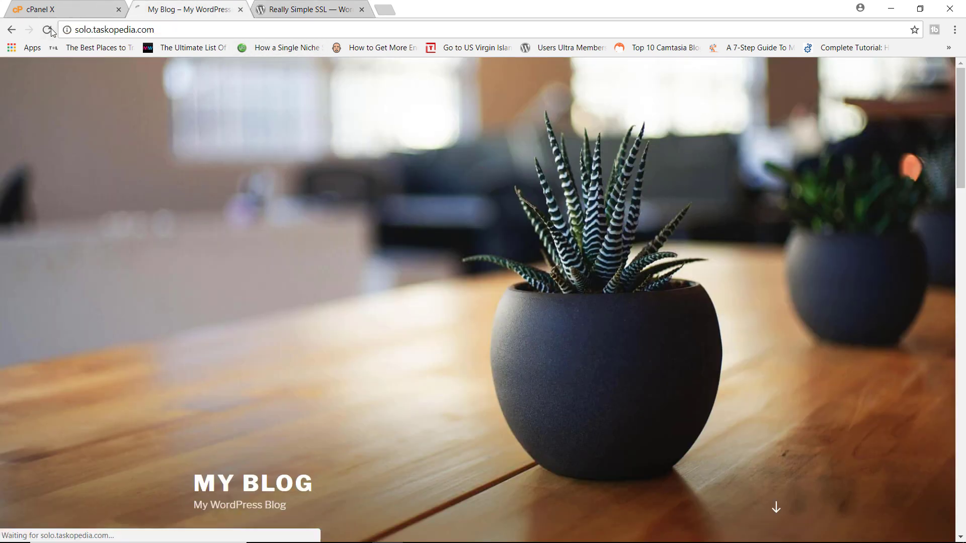
Return to the start of the Let's Encrypt SSL page in the SiteGround cPanel
{"action": "left_click", "coordinate": [81, 9]}
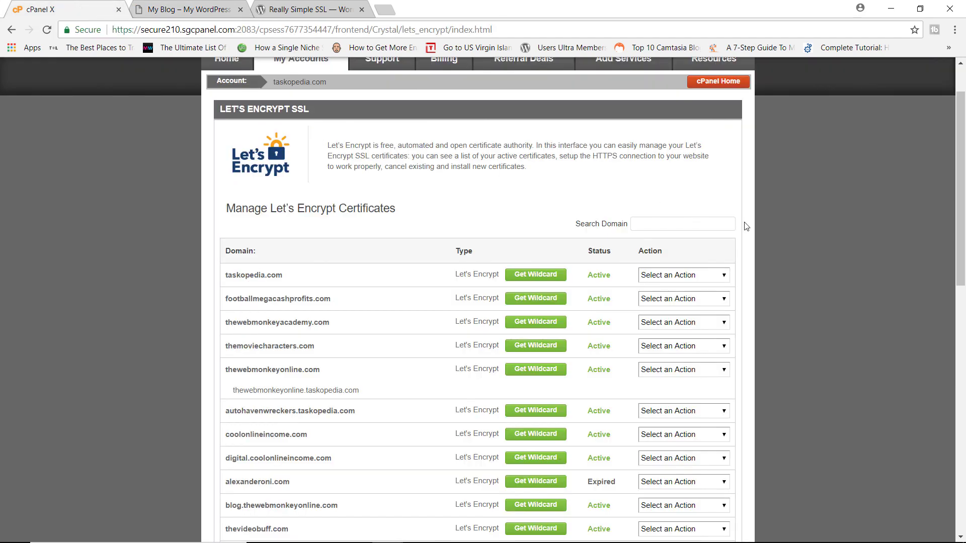
{"action": "left_click_drag", "start_coordinate": [960, 217], "coordinate": [964, 171]}
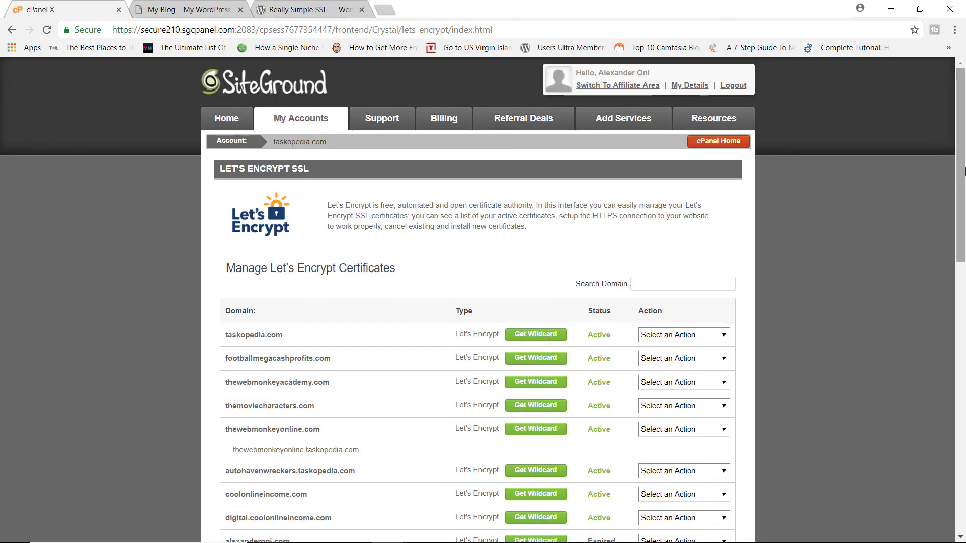